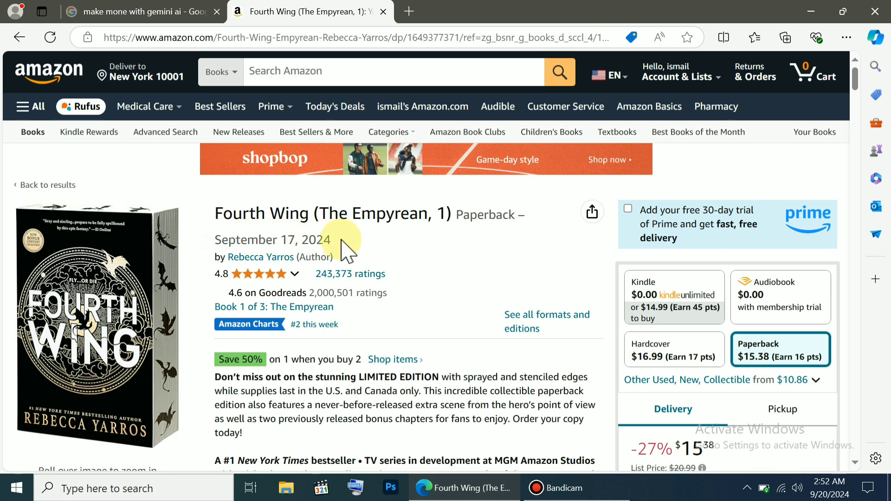
# - Check the Fourth Wing paperback's rating count (243,373) on its Amazon product page
pyautogui.moveTo(228, 275)
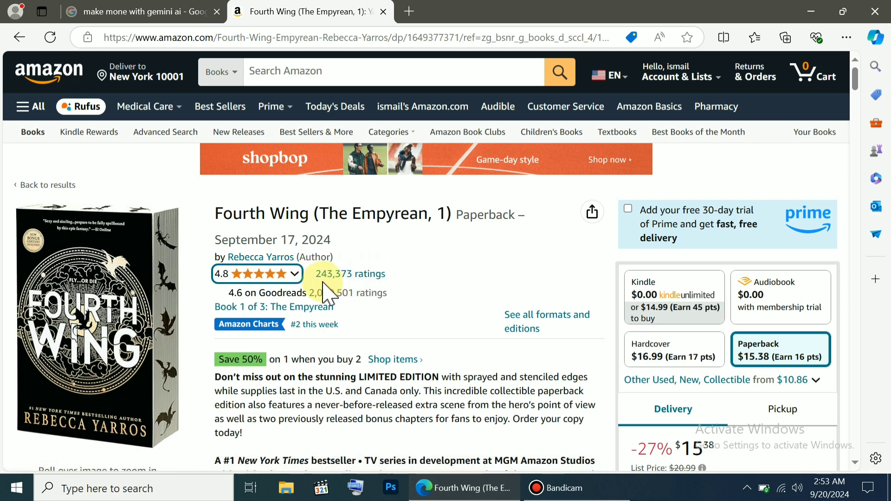
pyautogui.scroll(-1, 511, 325)
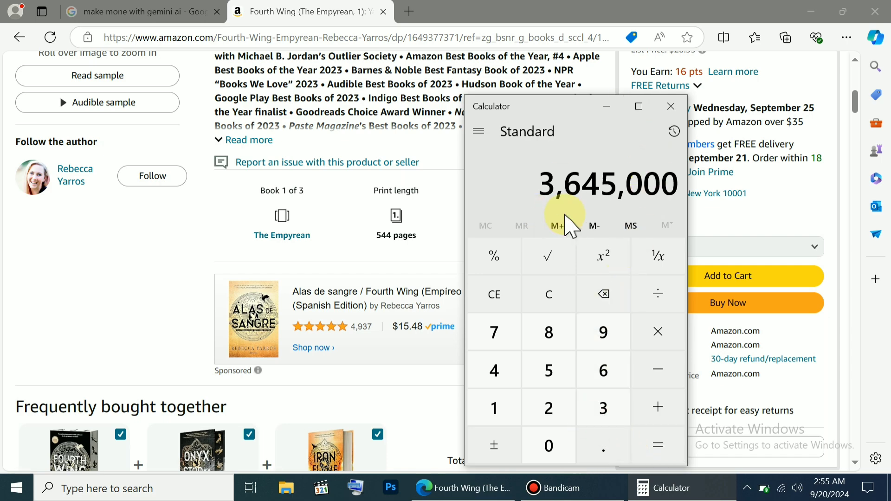
# - Select the 3,645,000 result of 15 × 243,000 in Windows Calculator
pyautogui.scroll(9, 404, 188)
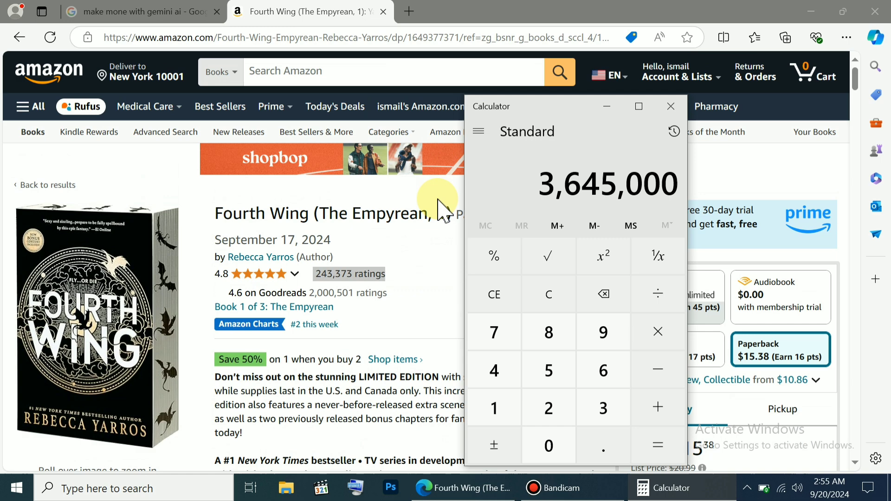
pyautogui.doubleClick(622, 186)
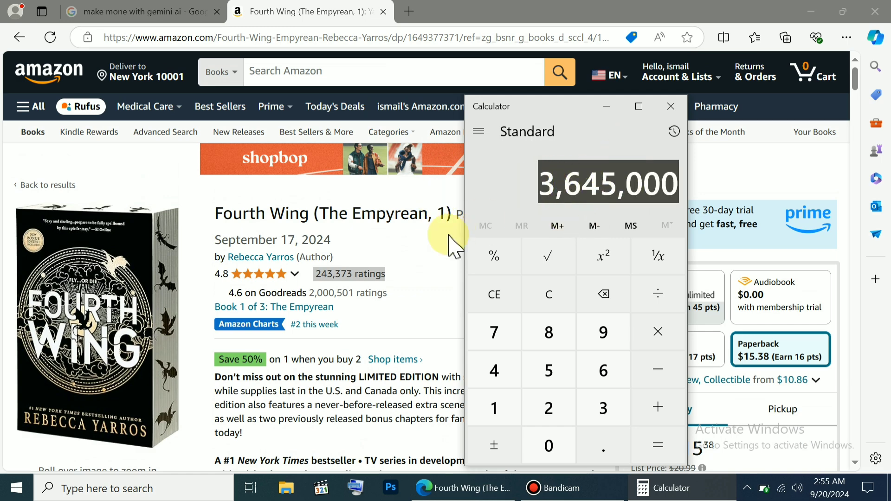
# - Close Calculator and read the full Fourth Wing description, series list and publication details
pyautogui.click(665, 114)
pyautogui.scroll(-4, 242, 352)
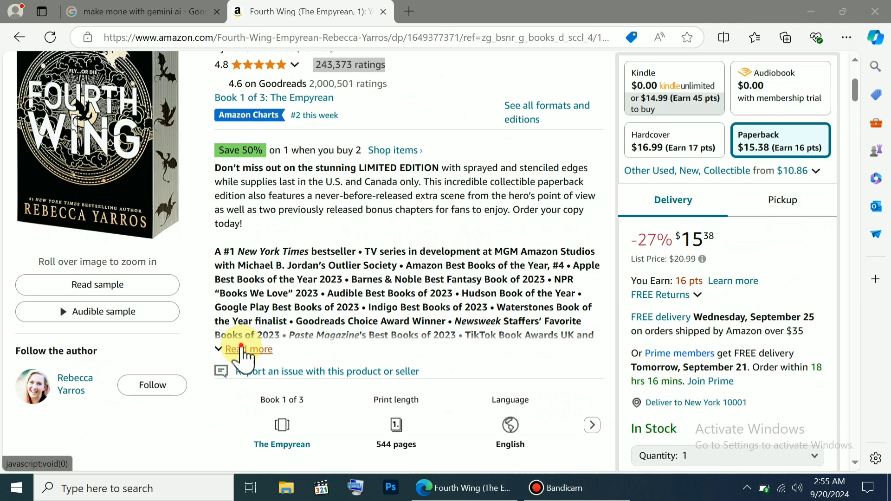
pyautogui.click(243, 352)
pyautogui.scroll(-5, 306, 360)
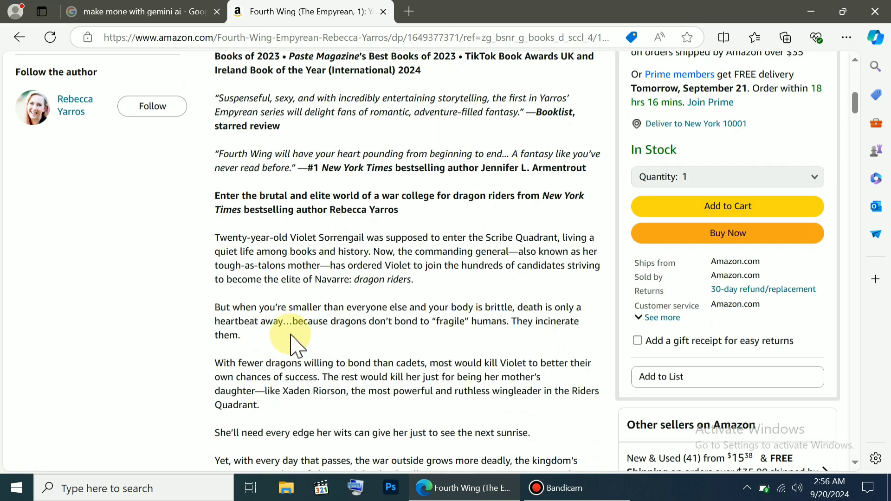
pyautogui.scroll(-5, 308, 308)
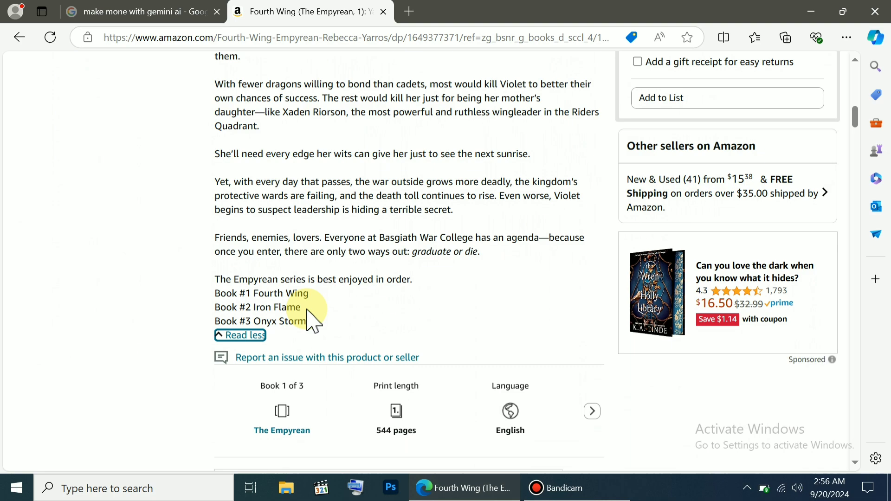
pyautogui.scroll(4, 402, 310)
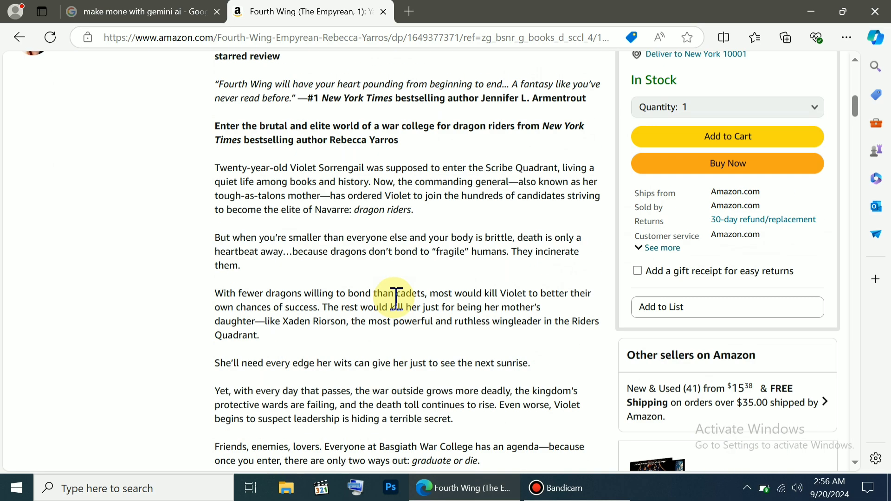
pyautogui.scroll(-6, 396, 299)
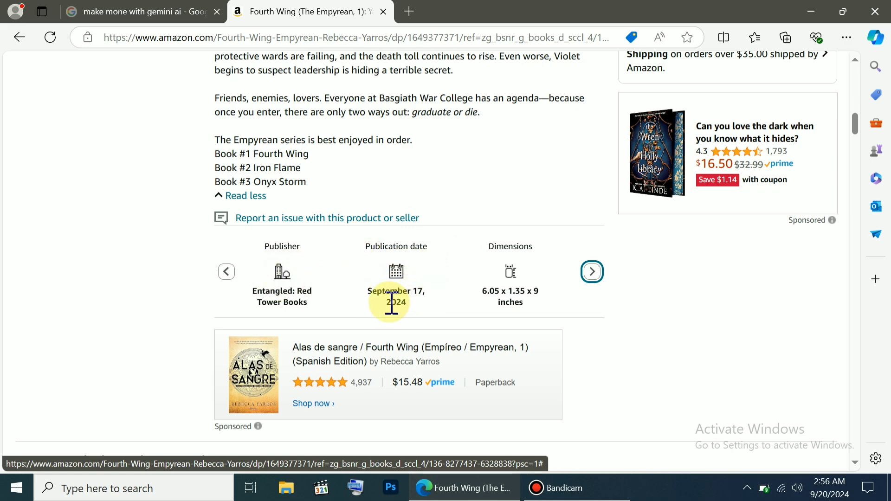
pyautogui.scroll(15, 477, 279)
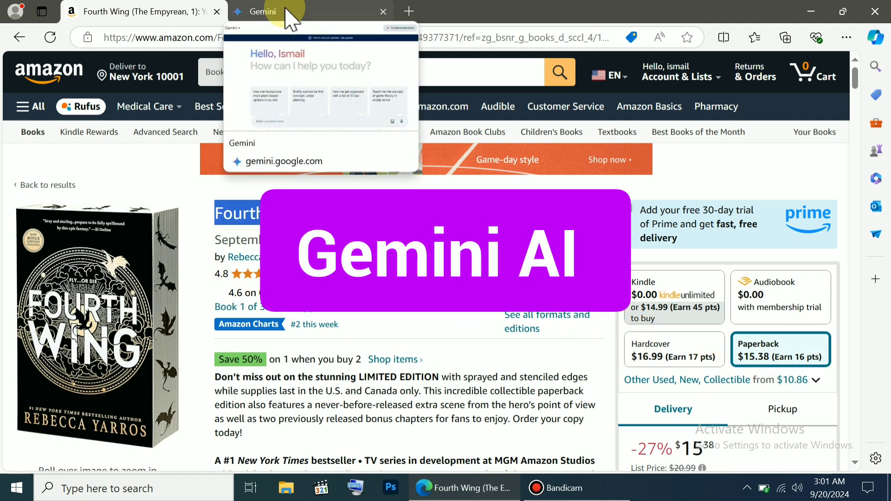
# - In Gemini, send the request for help writing a book like Fourth Wing
pyautogui.click(291, 19)
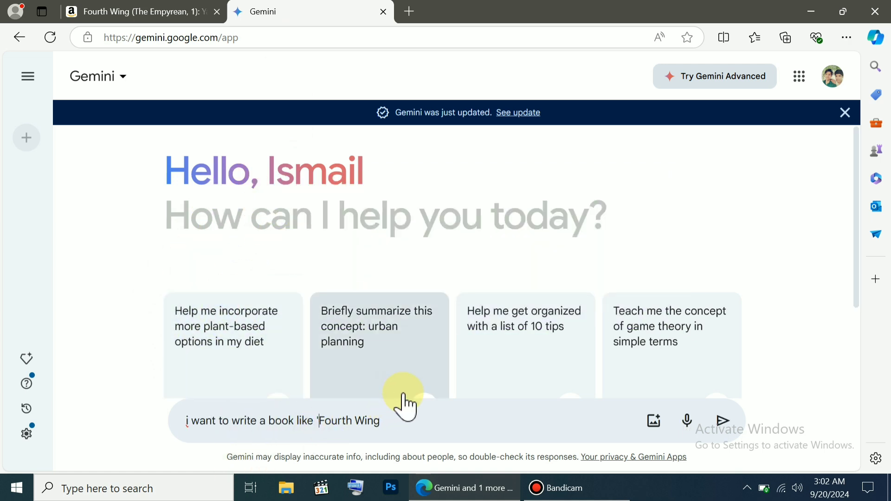
pyautogui.click(393, 418)
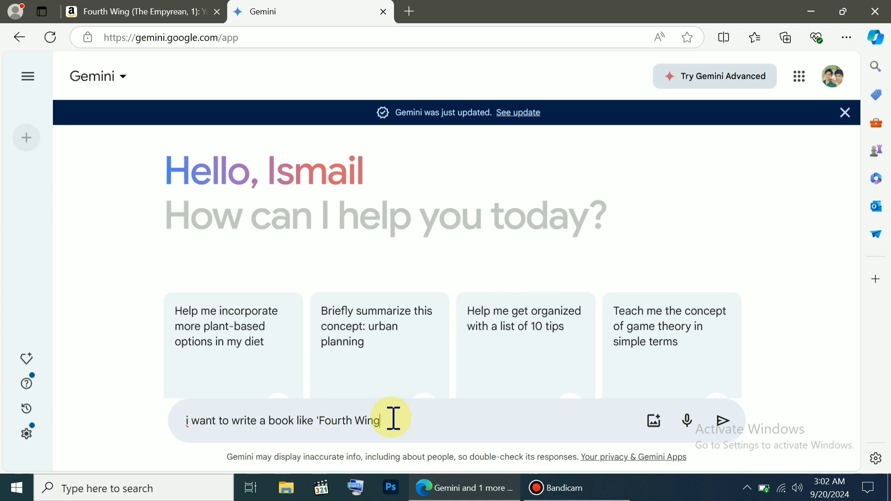
pyautogui.click(726, 428)
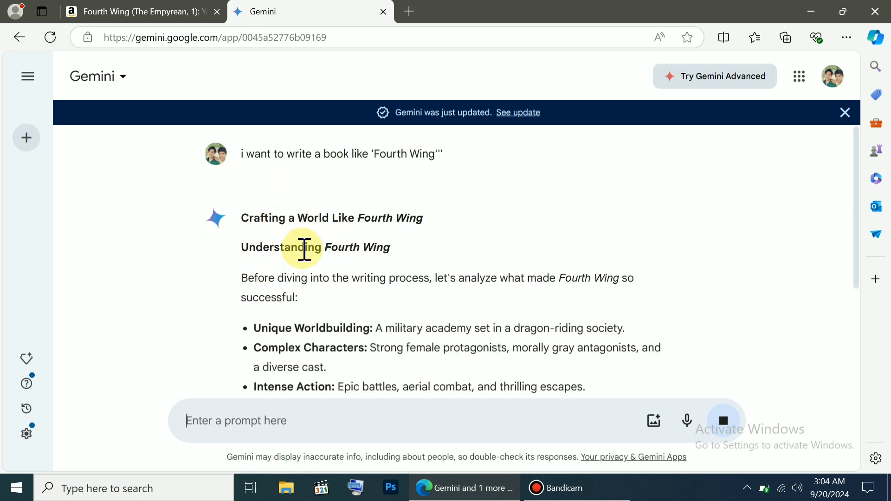
# - Read through Gemini's replies down to the sample fantasy outline
pyautogui.scroll(-5, 302, 249)
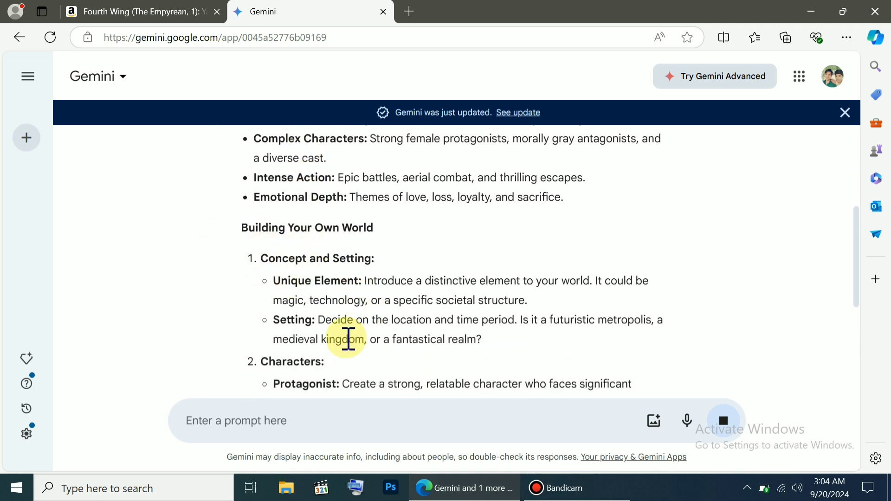
pyautogui.scroll(-5, 355, 327)
pyautogui.scroll(-3, 360, 327)
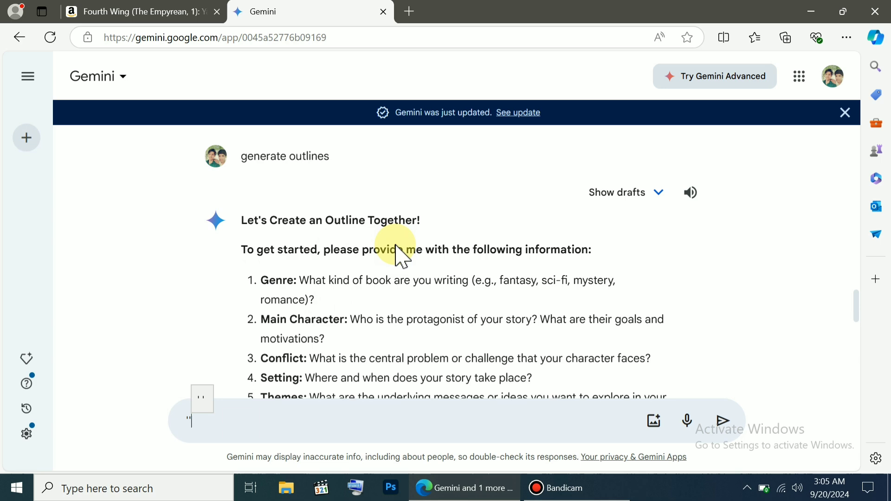
pyautogui.scroll(-2, 370, 274)
pyautogui.scroll(-1, 370, 274)
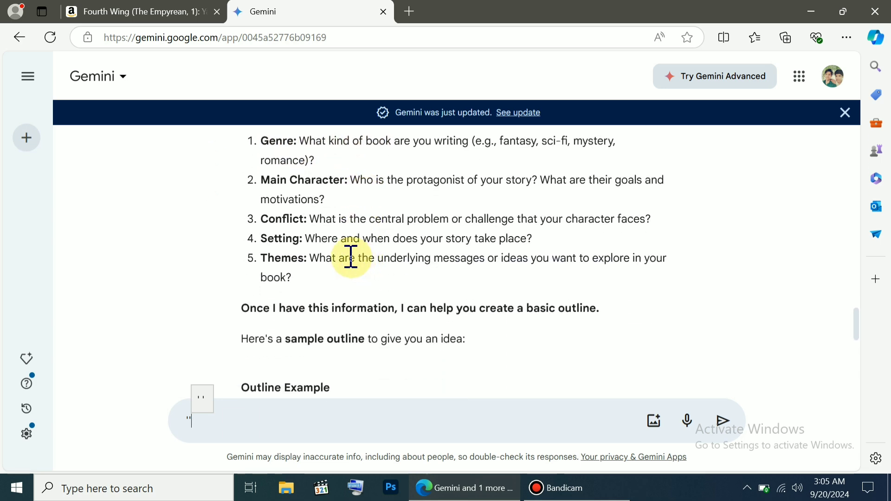
pyautogui.scroll(-3, 329, 289)
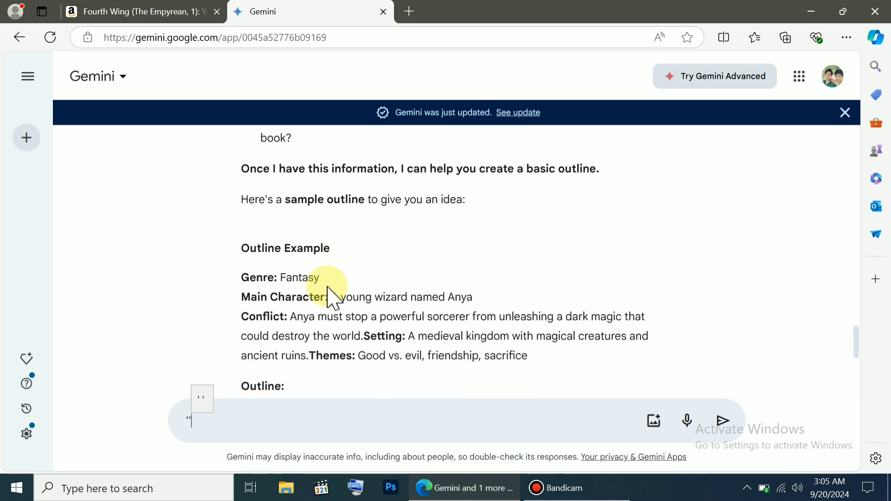
# - Ask Gemini 'i wat to write a book about kids generate an idea' and review the ideas
pyautogui.write("i wat to write a book about kids generate an idea'")
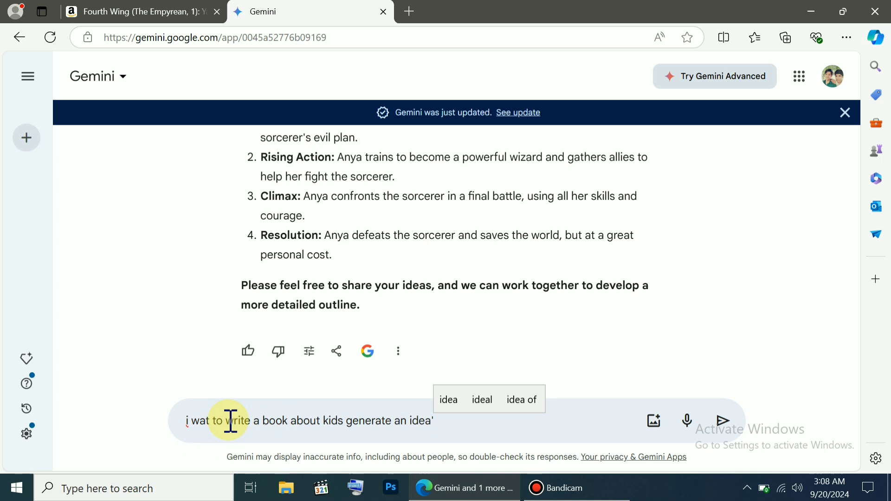
pyautogui.click(718, 421)
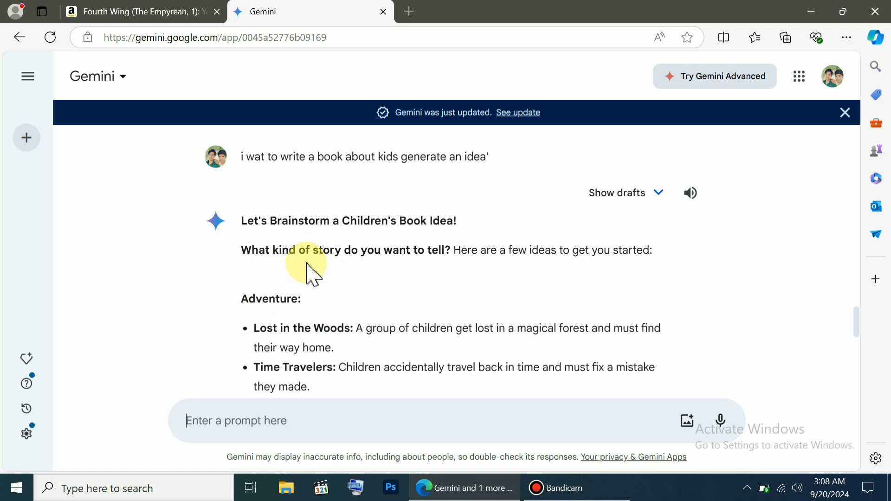
pyautogui.scroll(-1, 385, 276)
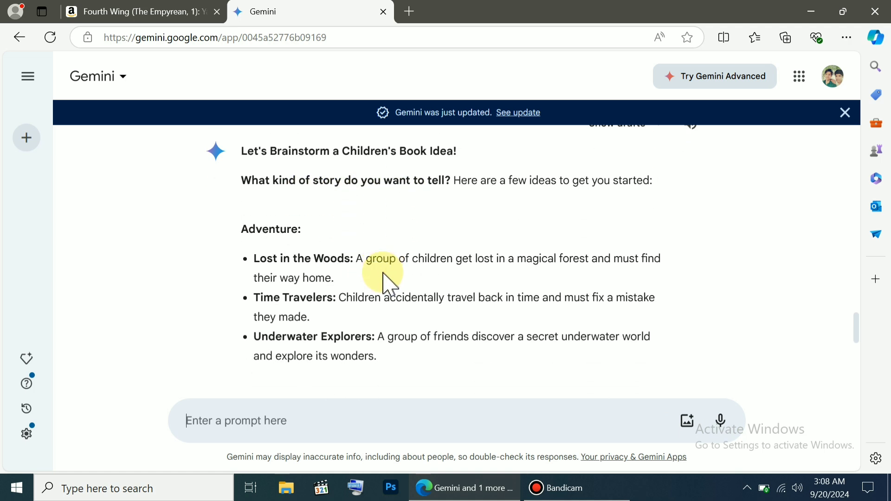
pyautogui.scroll(-1, 279, 239)
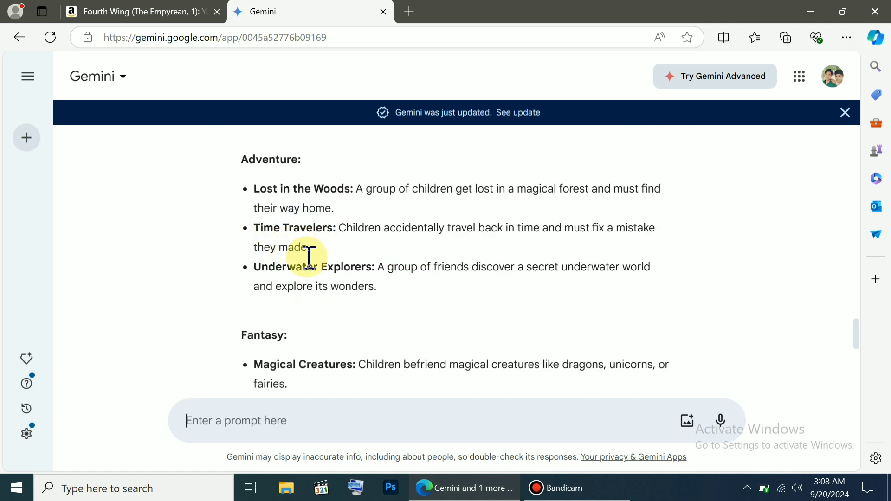
pyautogui.scroll(-5, 295, 306)
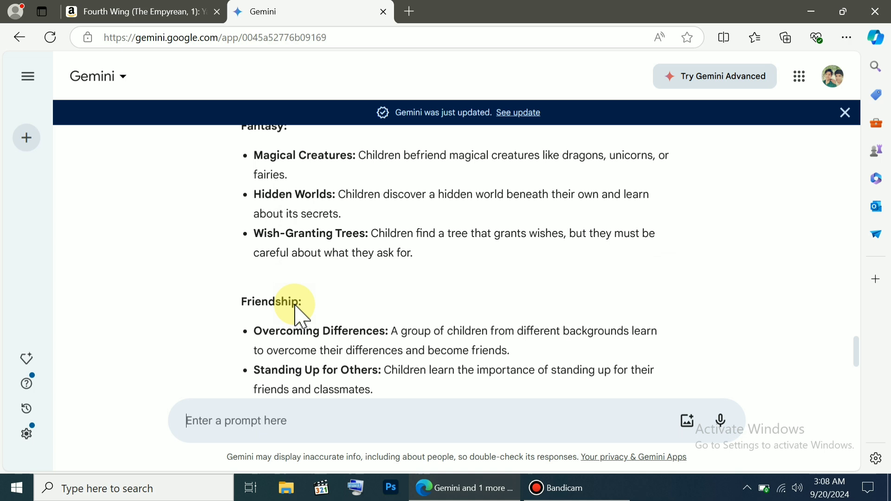
pyautogui.scroll(-1, 302, 317)
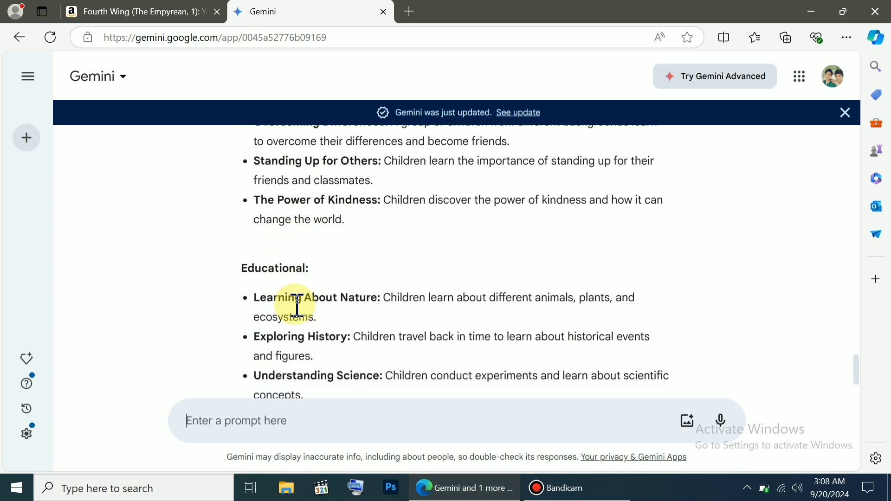
pyautogui.scroll(4, 247, 389)
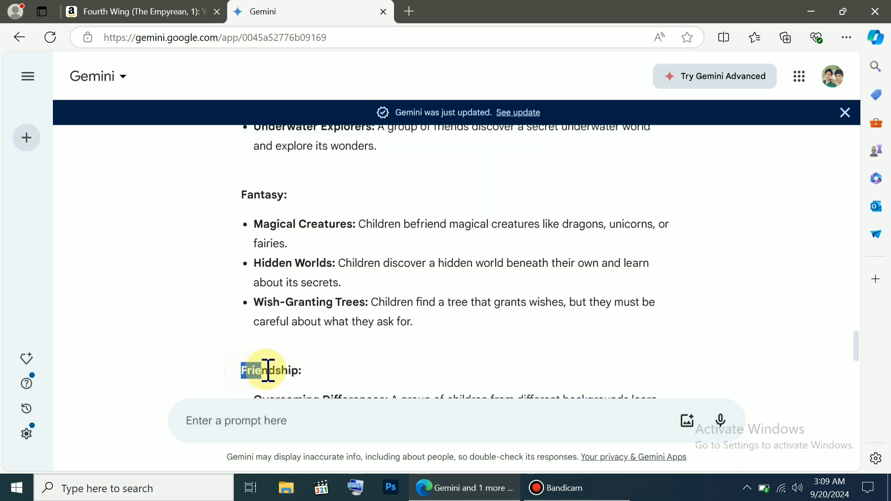
# - Copy 'Overcoming Differences' from the Friendship ideas and send it as the next prompt
pyautogui.moveTo(269, 370); pyautogui.dragTo(307, 376)
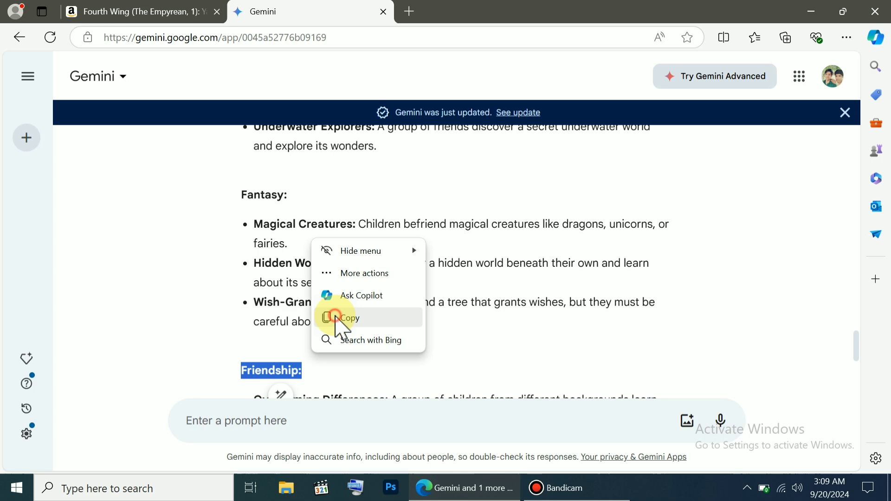
pyautogui.click(341, 320)
pyautogui.scroll(-2, 285, 399)
pyautogui.rightClick(260, 414)
pyautogui.click(297, 281)
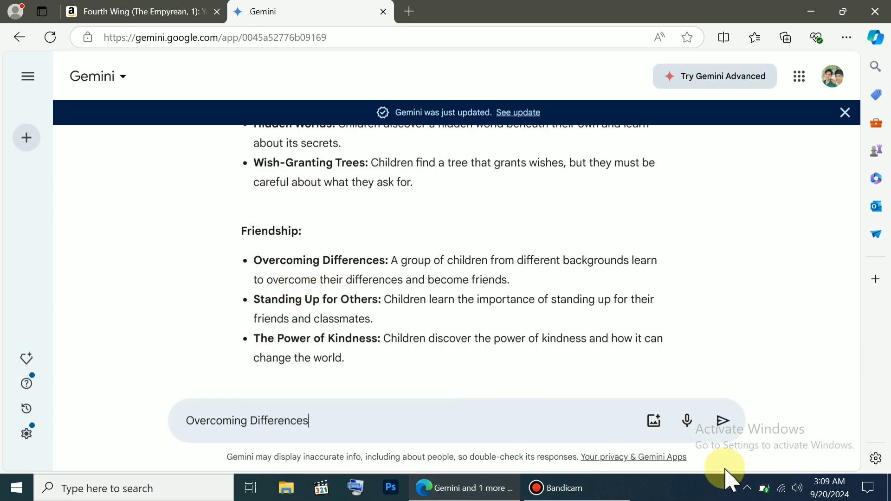
pyautogui.click(721, 422)
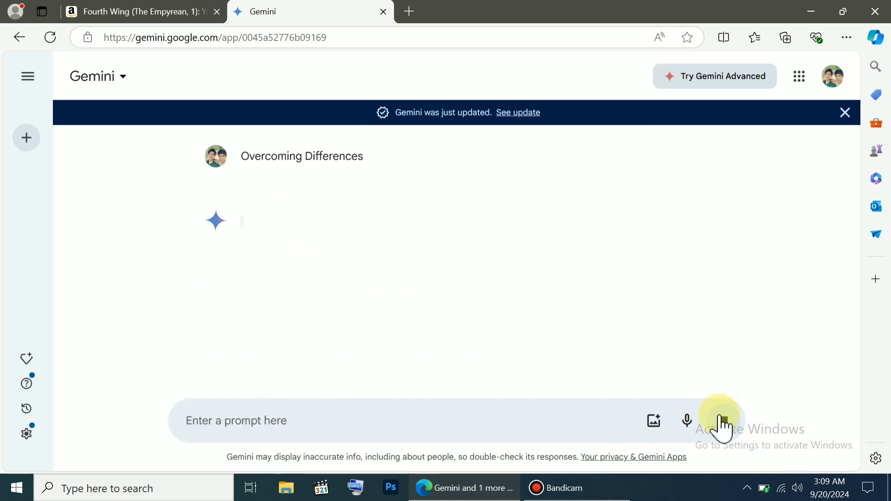
pyautogui.scroll(-7, 295, 270)
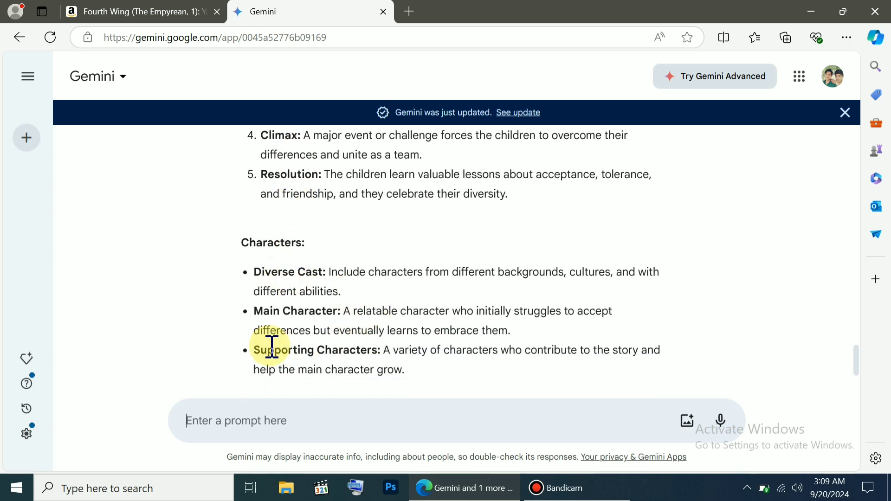
pyautogui.scroll(7, 313, 348)
# - Send 'Introduction:' from the outline as a prompt and dismiss the Gemini update notice
pyautogui.moveTo(261, 278); pyautogui.dragTo(331, 278)
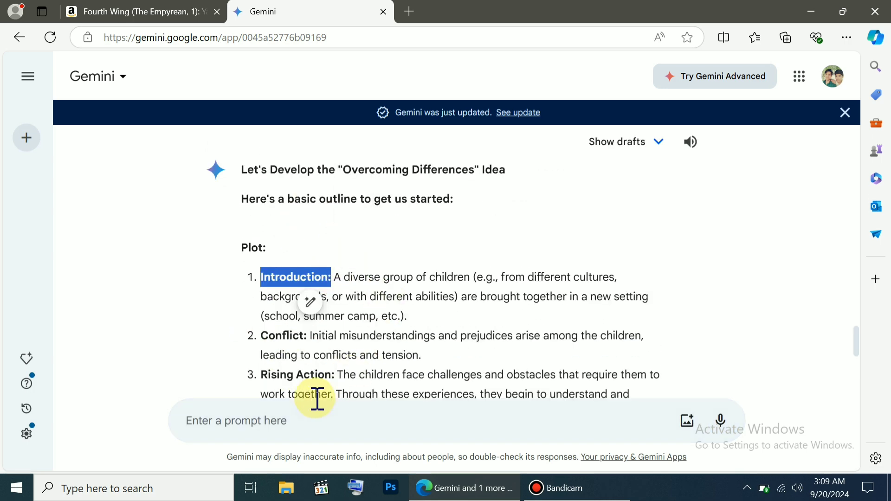
pyautogui.rightClick(269, 423)
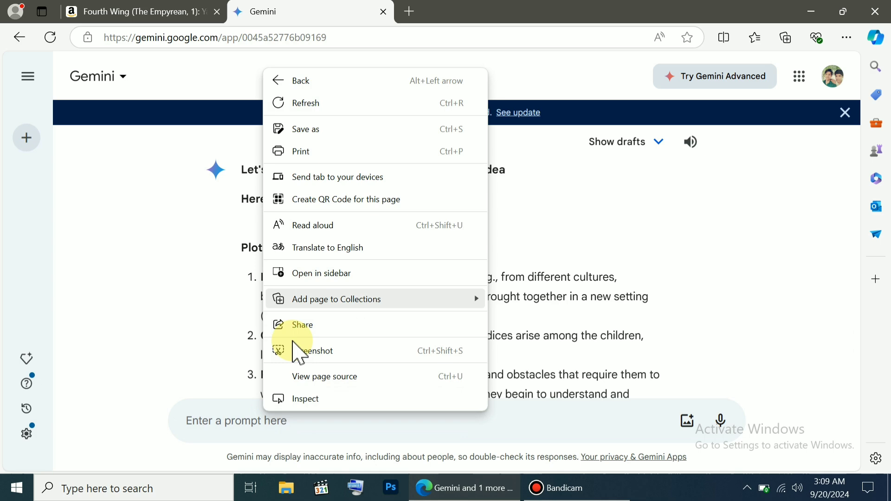
pyautogui.click(215, 414)
pyautogui.hotkey('ctrl', 'v')
pyautogui.click(727, 422)
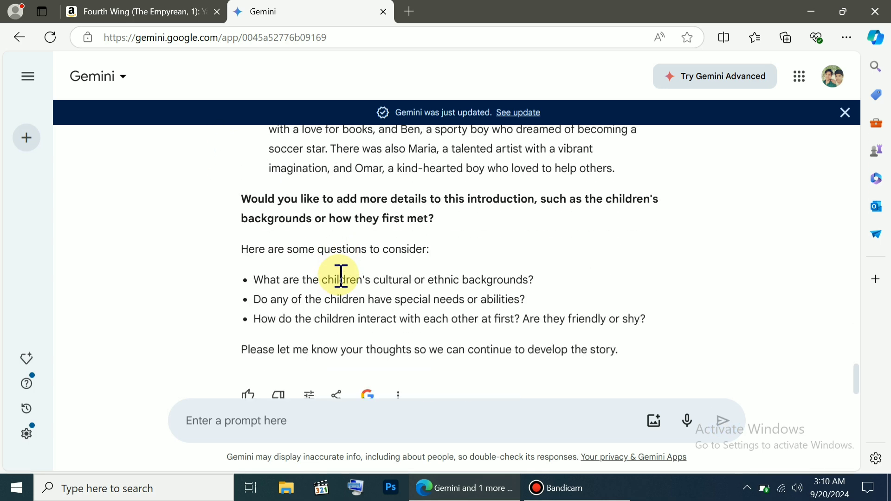
pyautogui.scroll(8, 311, 223)
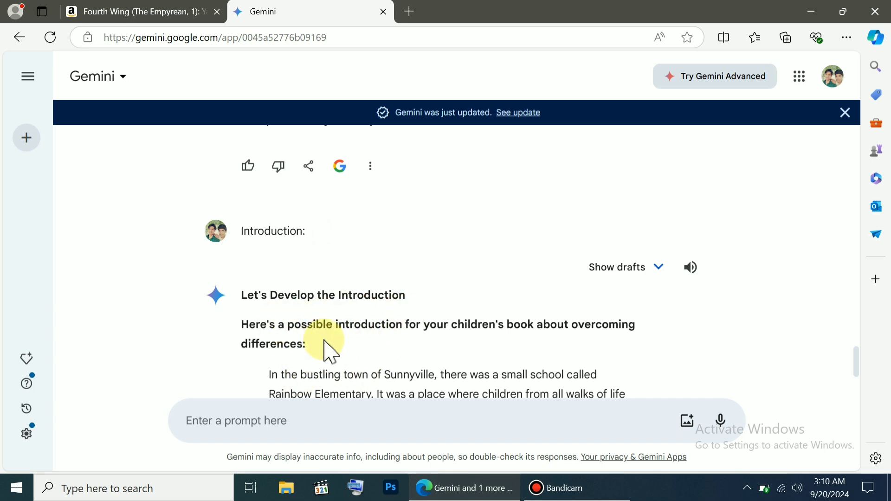
pyautogui.scroll(-5, 349, 353)
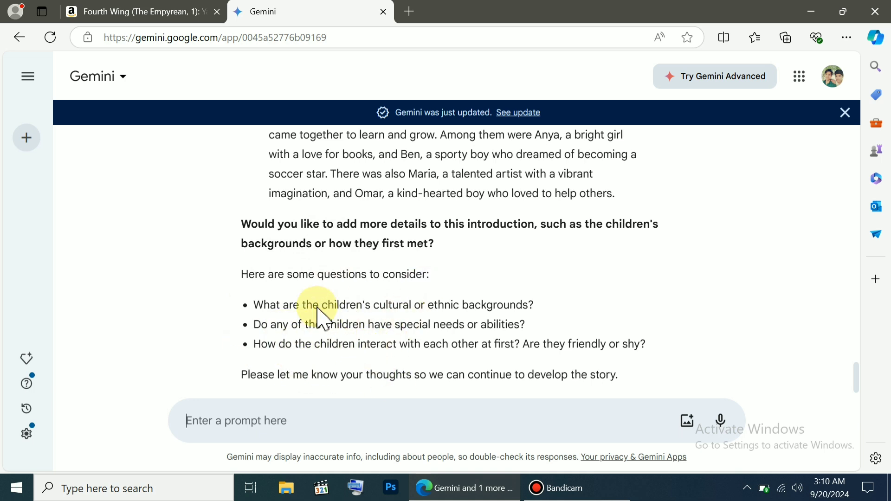
pyautogui.scroll(-1, 439, 325)
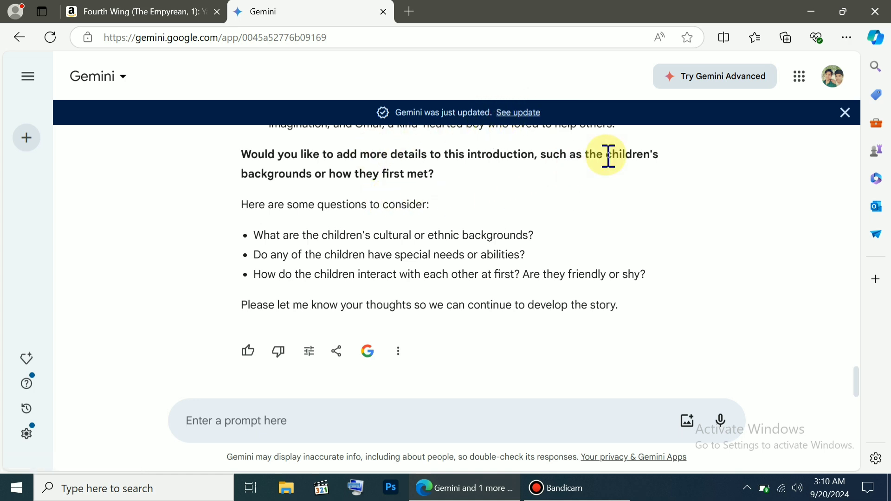
pyautogui.click(844, 115)
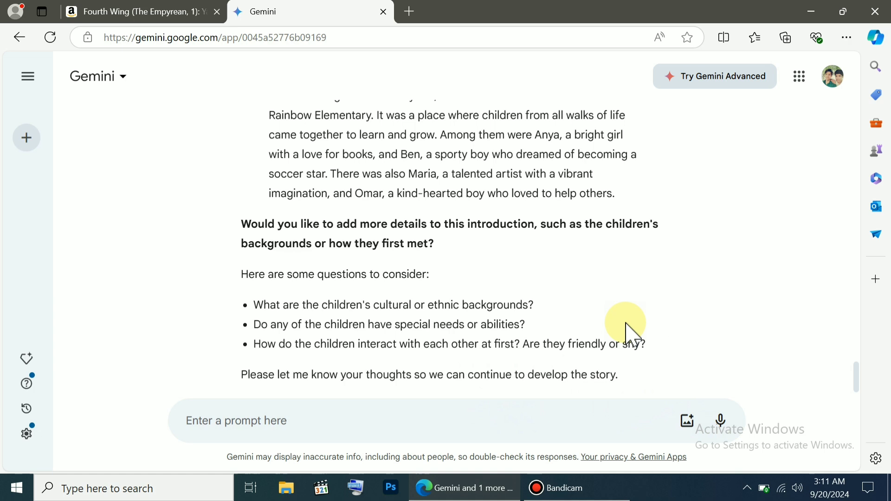
pyautogui.scroll(-2, 632, 333)
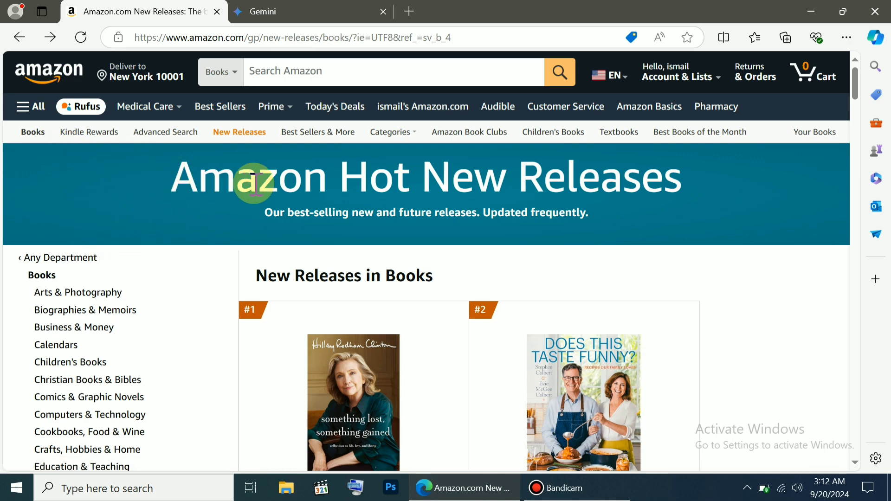
# - Go to Amazon's Children's Books page with its Baby to 2 and Ages 3 - 5 groupings
pyautogui.moveTo(184, 179); pyautogui.dragTo(446, 177)
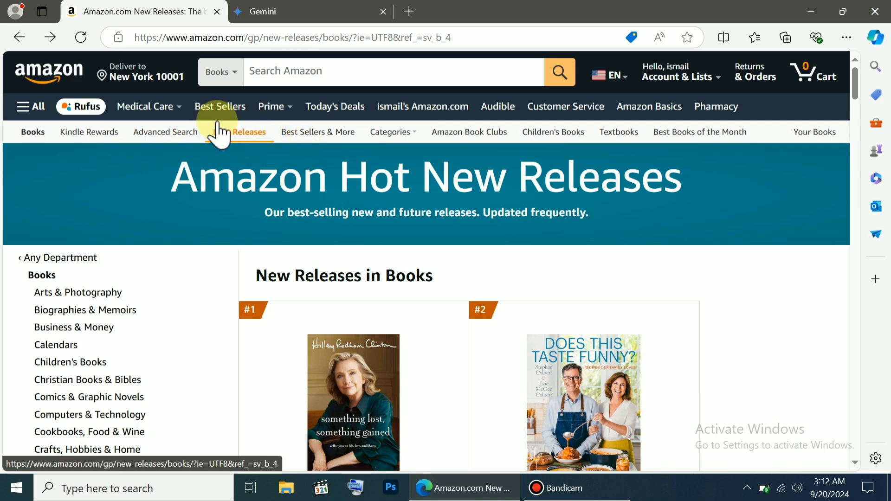
pyautogui.scroll(-5, 443, 374)
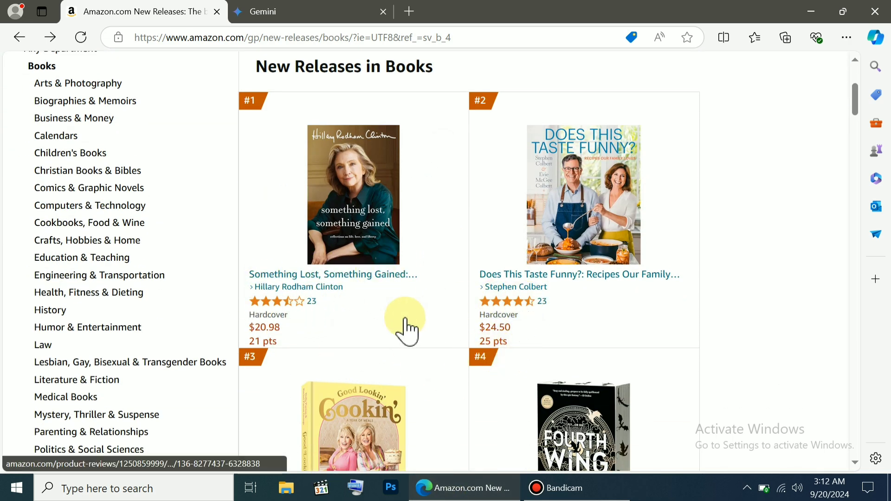
pyautogui.scroll(5, 408, 297)
pyautogui.moveTo(411, 137)
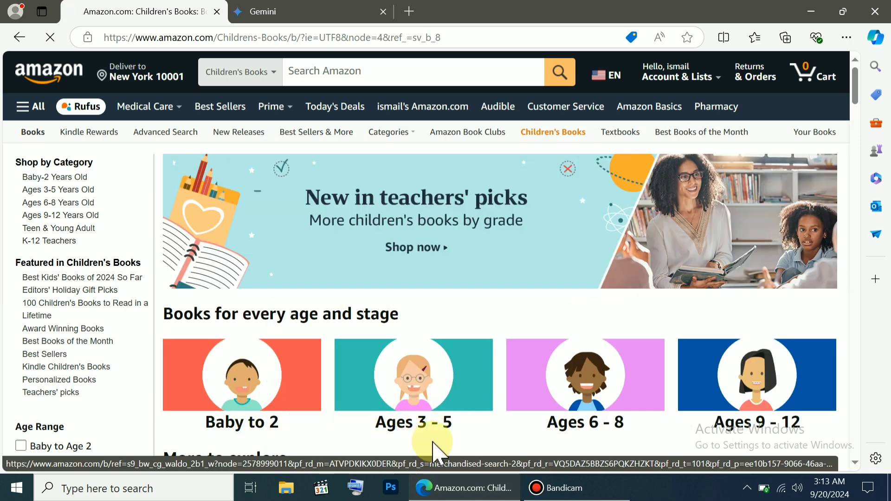
# - Browse the Children's Books featured categories, then open the editors' Best Books of the Month page
pyautogui.scroll(-6, 349, 399)
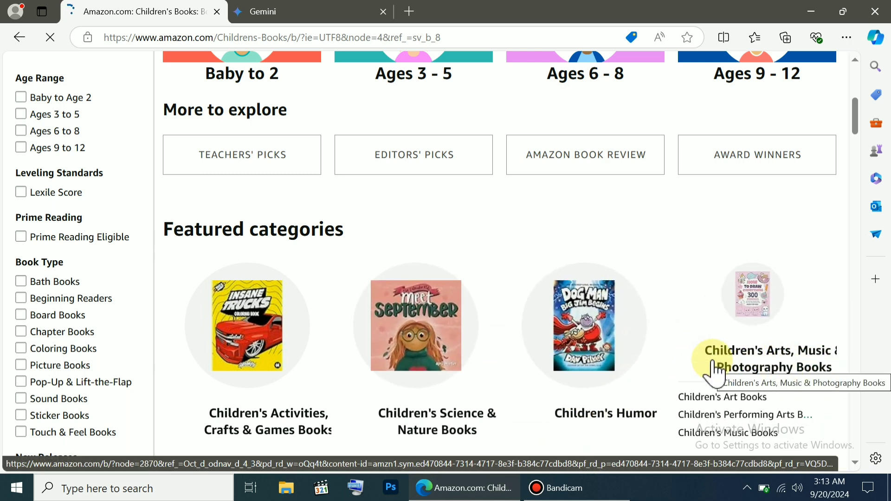
pyautogui.scroll(-5, 700, 354)
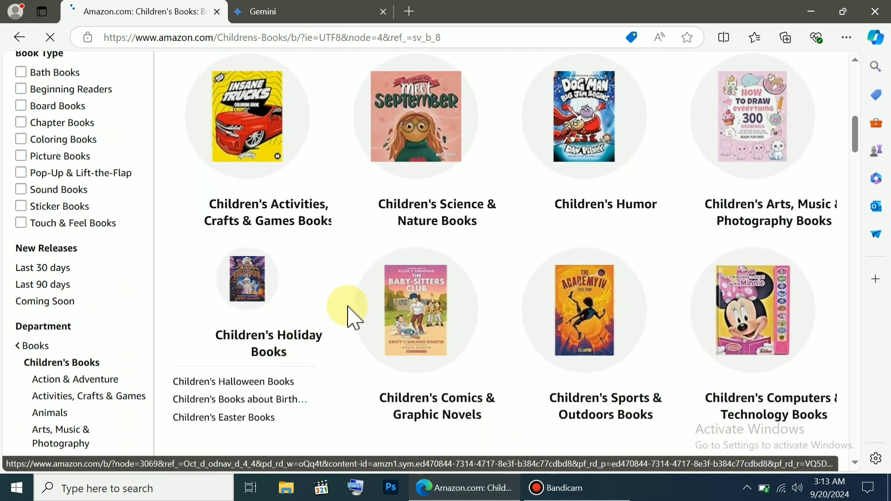
pyautogui.scroll(5, 541, 339)
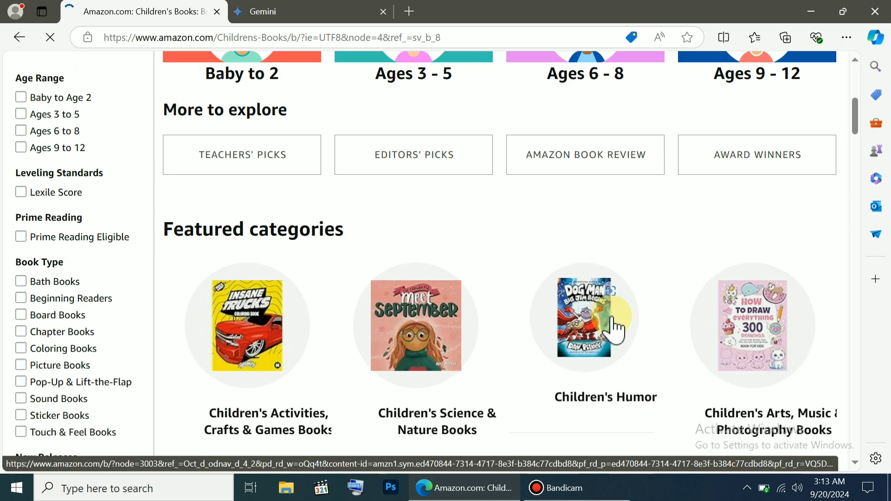
pyautogui.scroll(8, 613, 327)
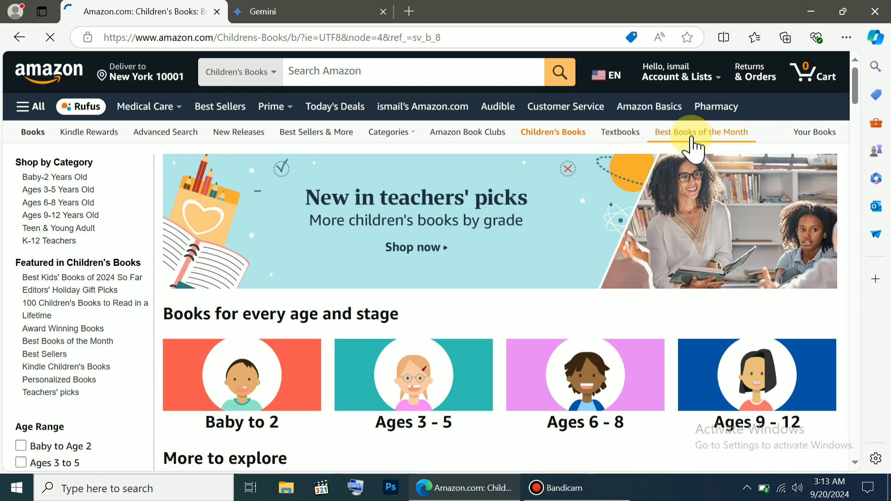
pyautogui.click(692, 136)
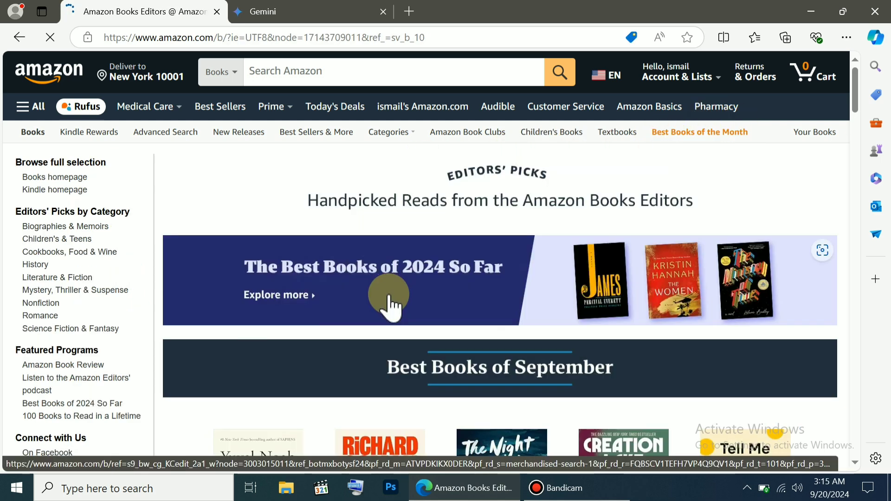
pyautogui.scroll(-5, 389, 307)
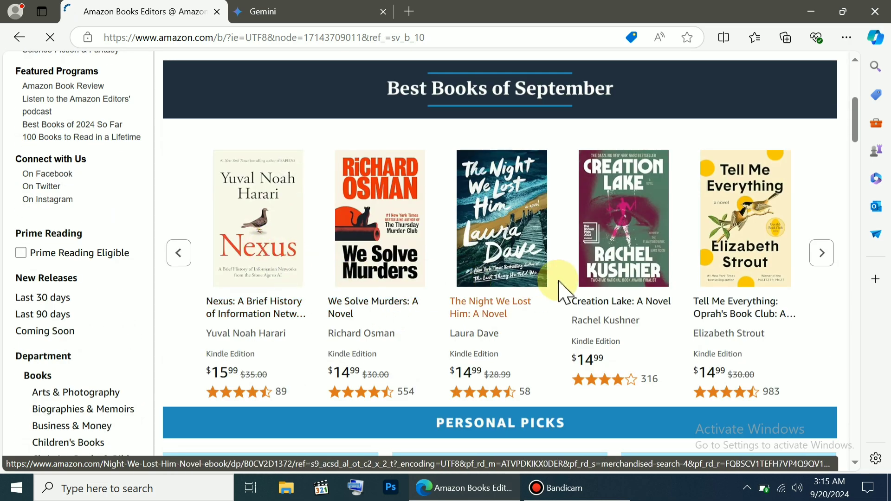
pyautogui.click(821, 253)
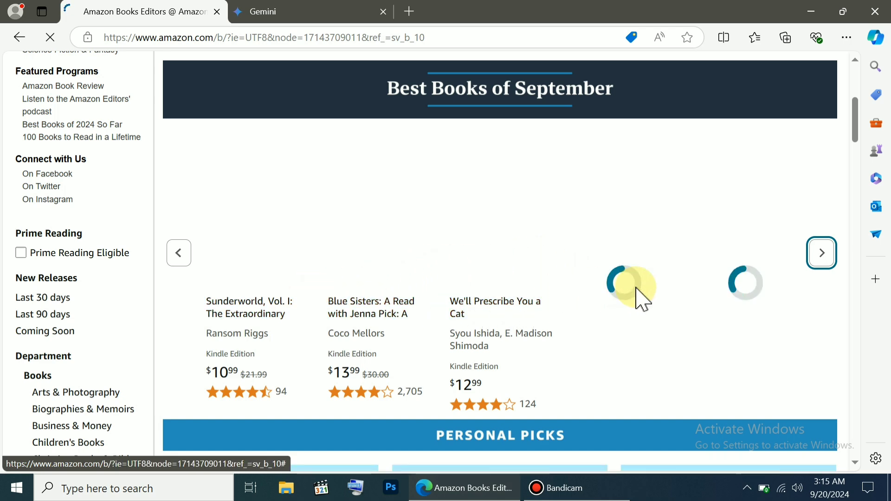
pyautogui.click(178, 255)
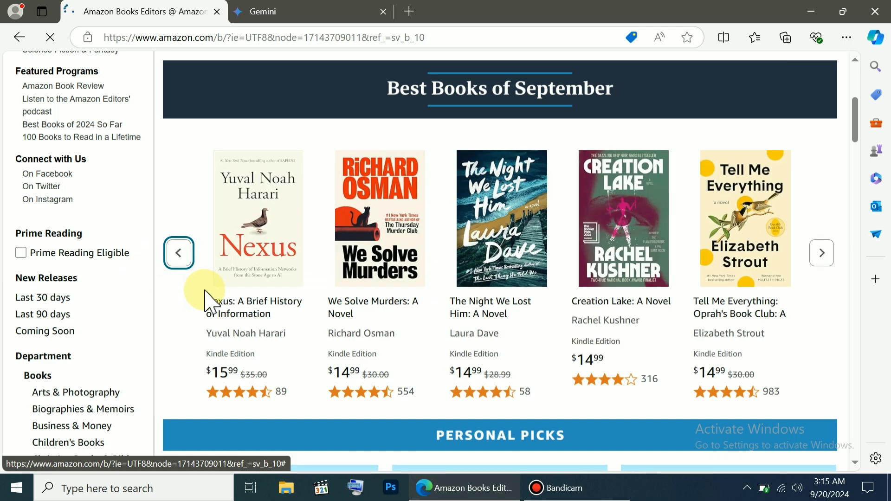
pyautogui.scroll(5, 206, 302)
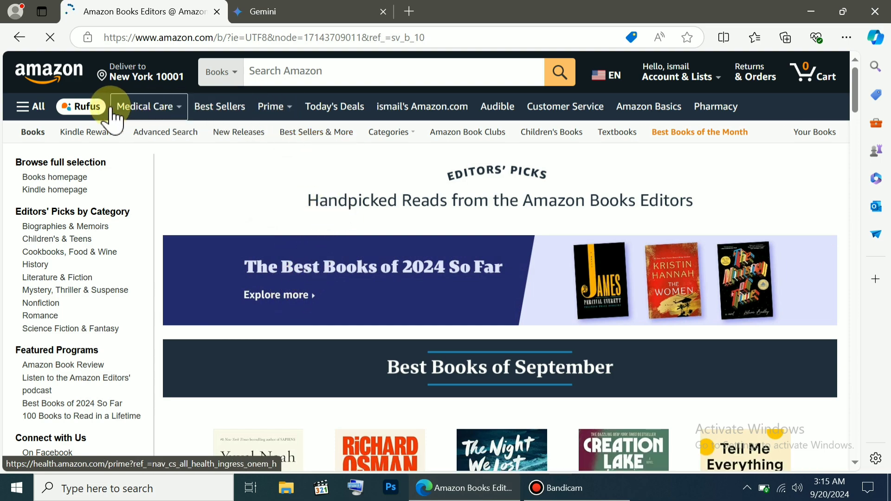
pyautogui.moveTo(139, 111)
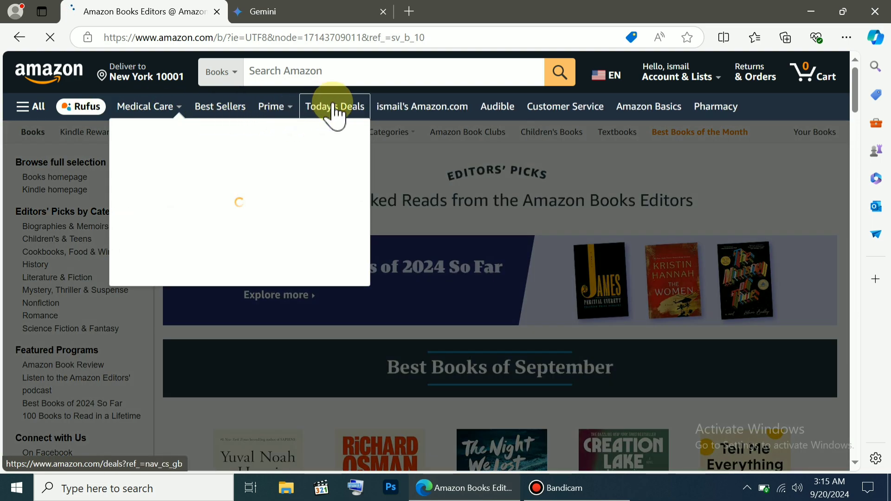
pyautogui.scroll(-5, 386, 371)
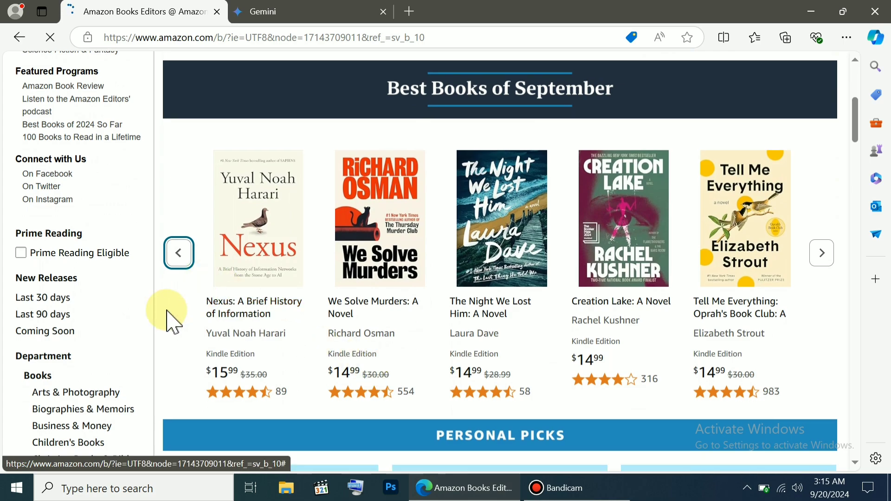
pyautogui.scroll(-2, 96, 316)
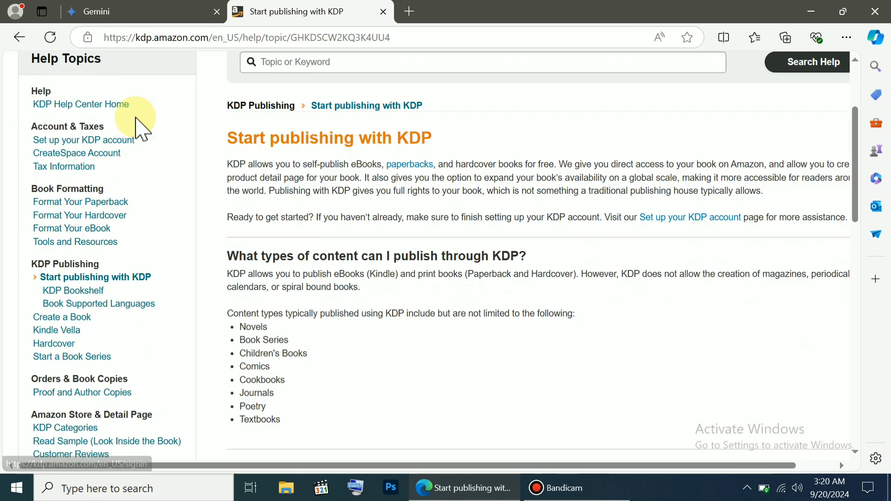
# - Browse the KDP help topics and open 'Set up your KDP account' under Account & Taxes
pyautogui.scroll(4, 139, 125)
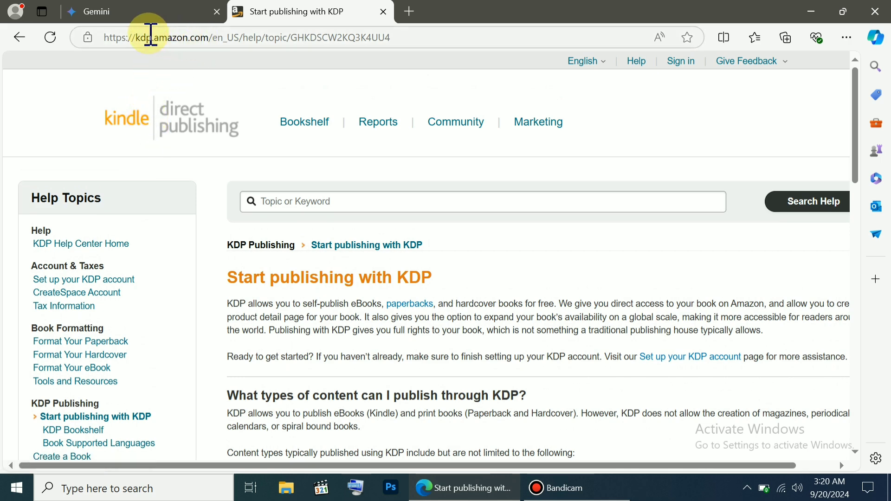
pyautogui.scroll(-3, 403, 174)
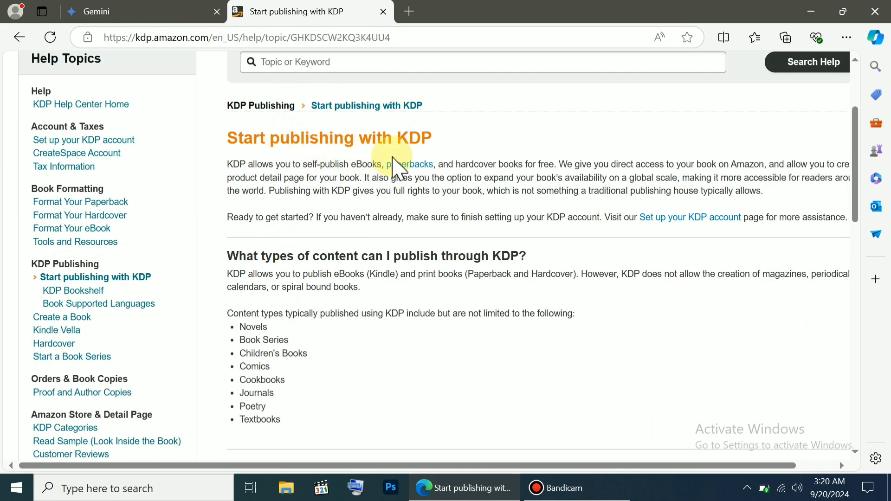
pyautogui.scroll(2, 327, 355)
pyautogui.scroll(-2, 331, 357)
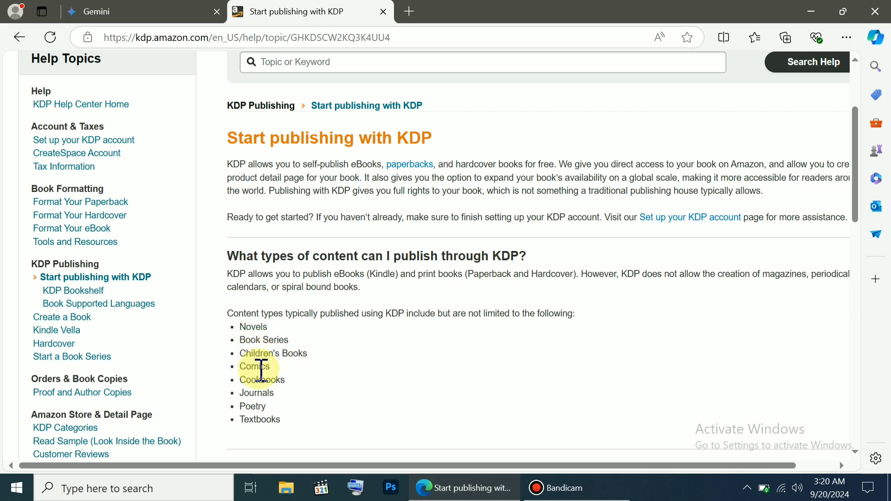
pyautogui.scroll(-9, 274, 413)
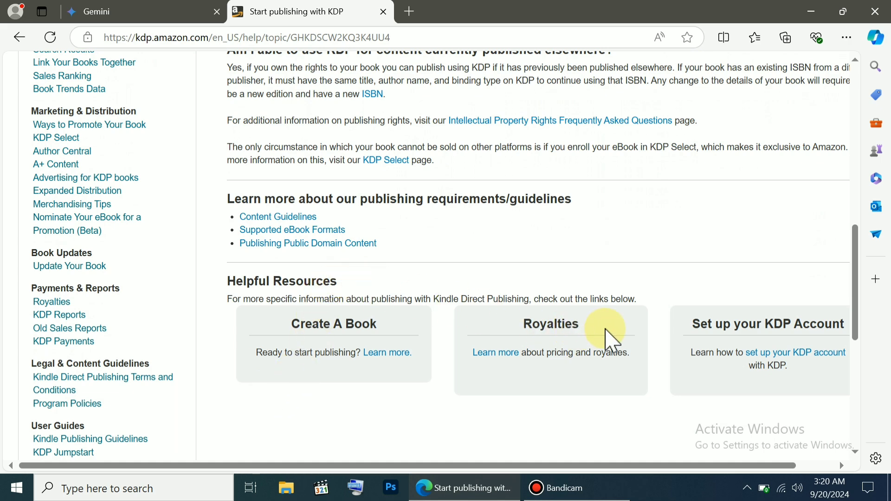
pyautogui.scroll(-8, 604, 330)
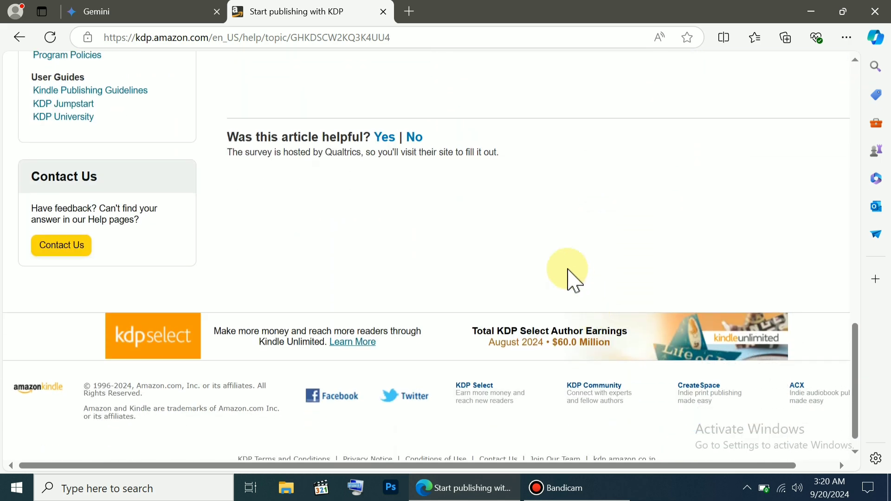
pyautogui.scroll(9, 520, 211)
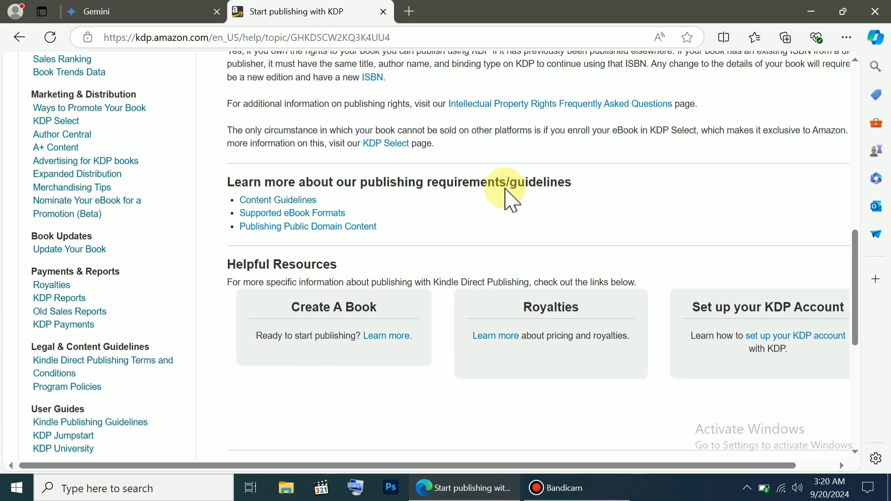
pyautogui.scroll(10, 460, 158)
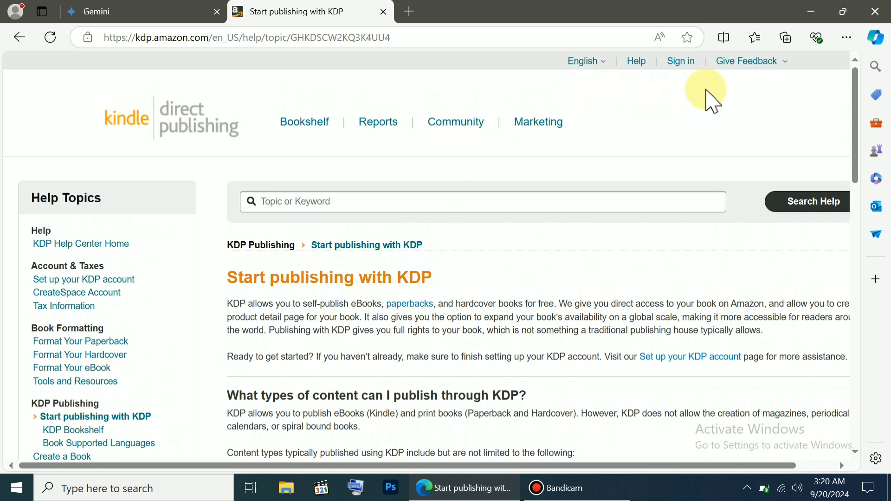
pyautogui.scroll(-15, 161, 139)
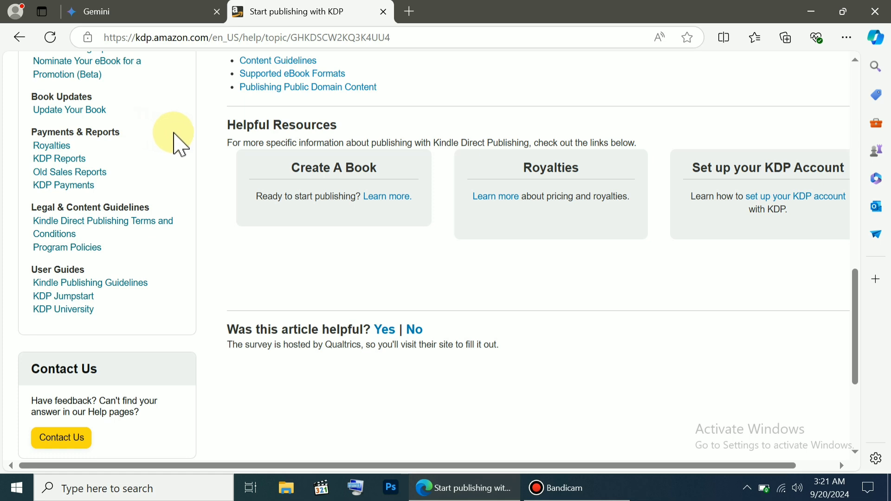
pyautogui.scroll(10, 186, 124)
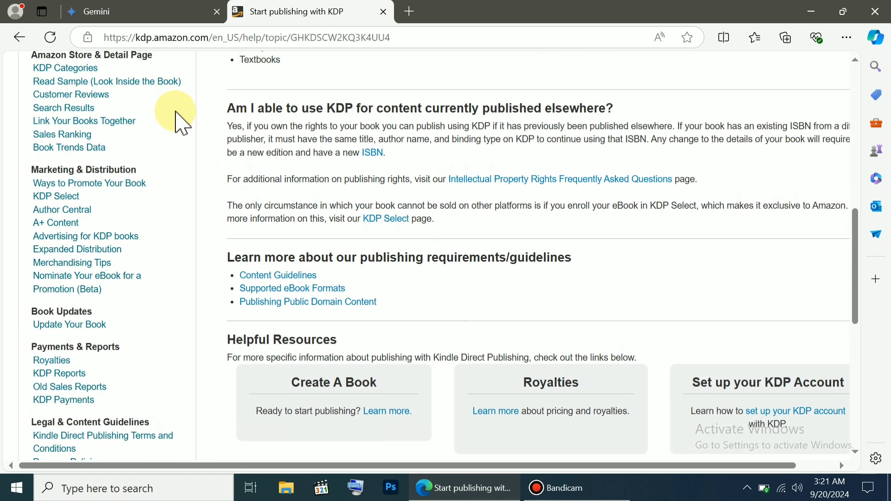
pyautogui.scroll(4, 160, 92)
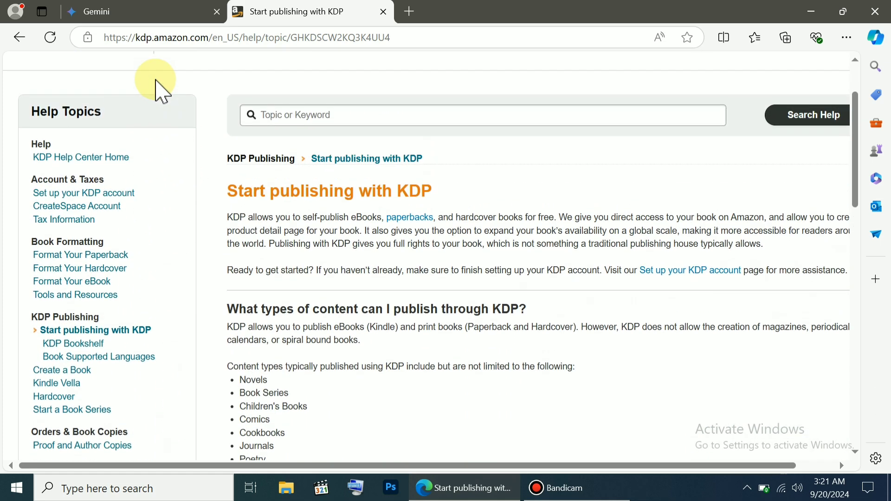
pyautogui.click(102, 196)
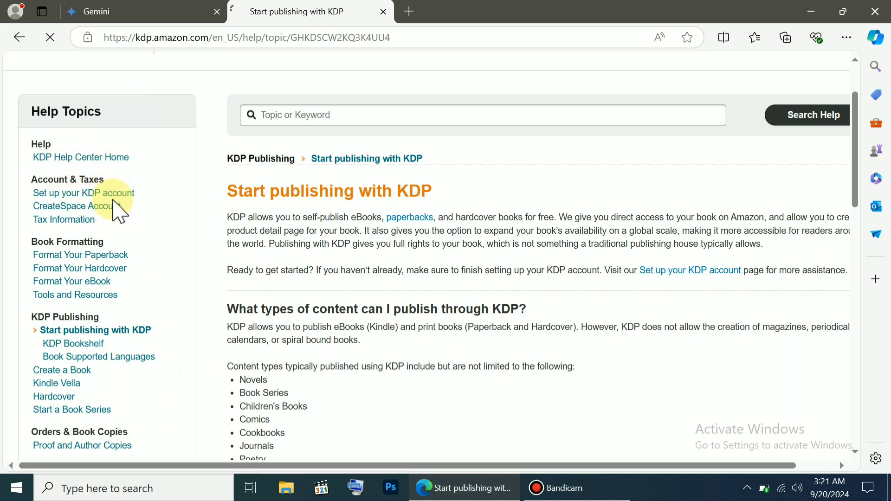
pyautogui.scroll(-3, 423, 273)
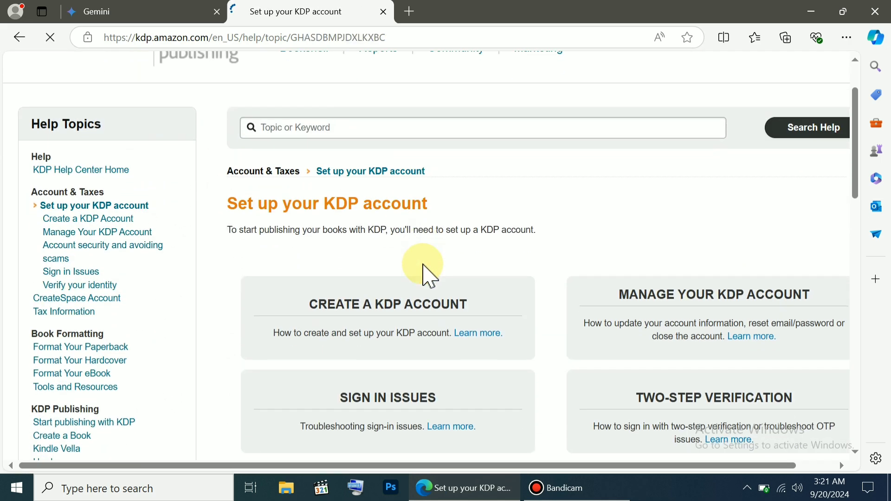